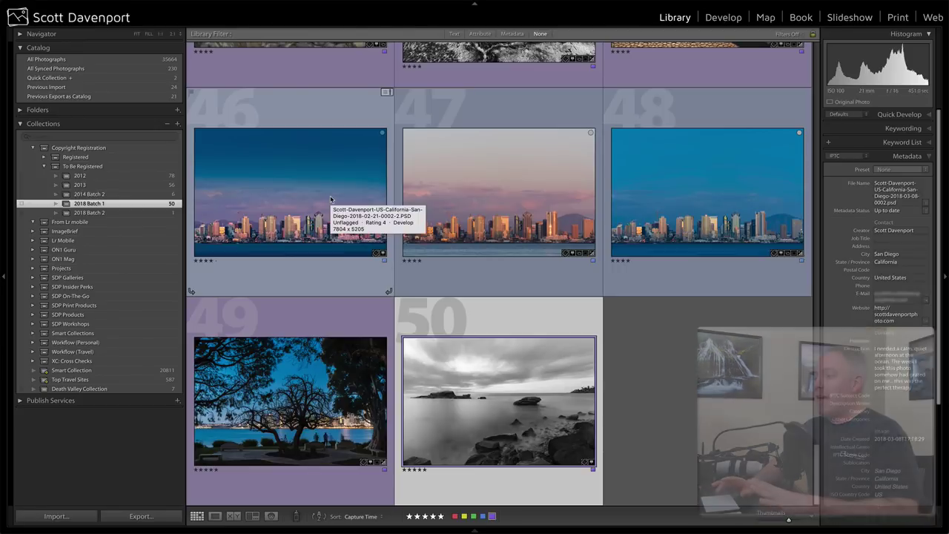
Step: Select photo 47, 'Sun Kissed San Diego Skyline A', and review its IPTC Instructions 'Published 06-Mar-2018'
{"action": "left_click", "coordinate": [469, 196]}
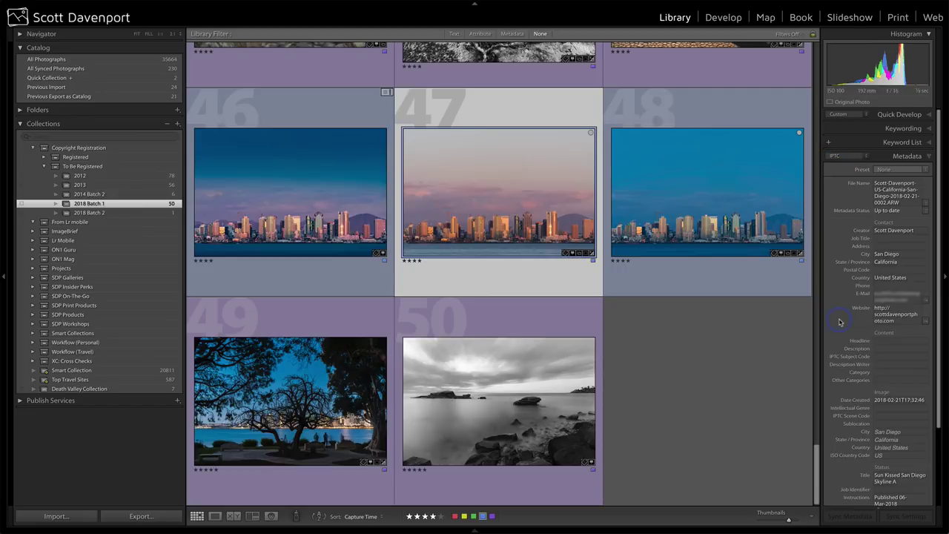
{"action": "scroll", "coordinate": [840, 435], "scroll_direction": "down", "scroll_amount": 2}
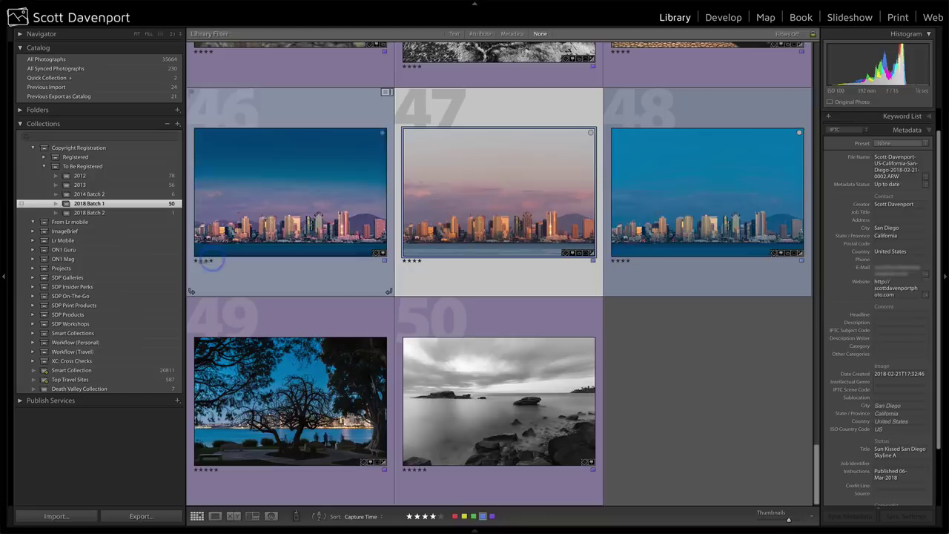
Step: Expand the Registered collection set and open its 65-photo 2016 Q3 collection
{"action": "left_click", "coordinate": [45, 158]}
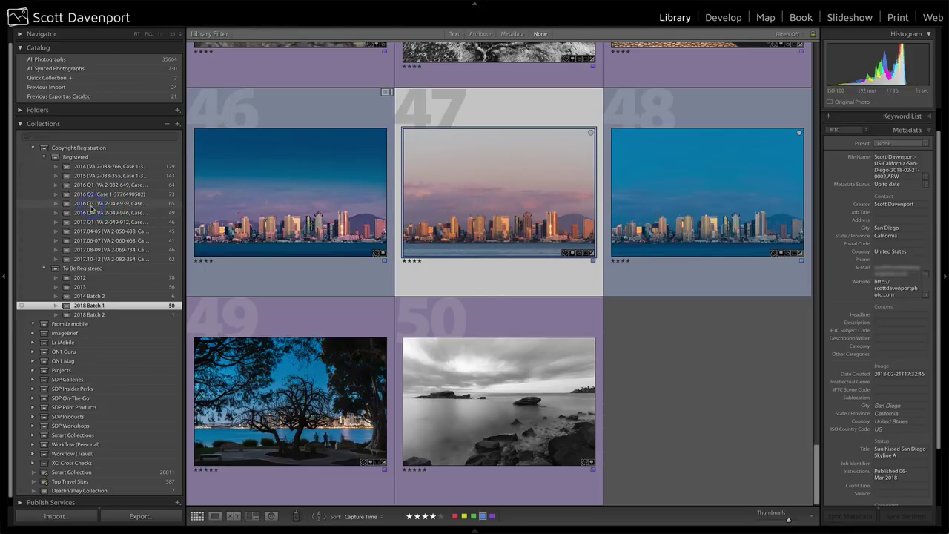
{"action": "left_click", "coordinate": [96, 206]}
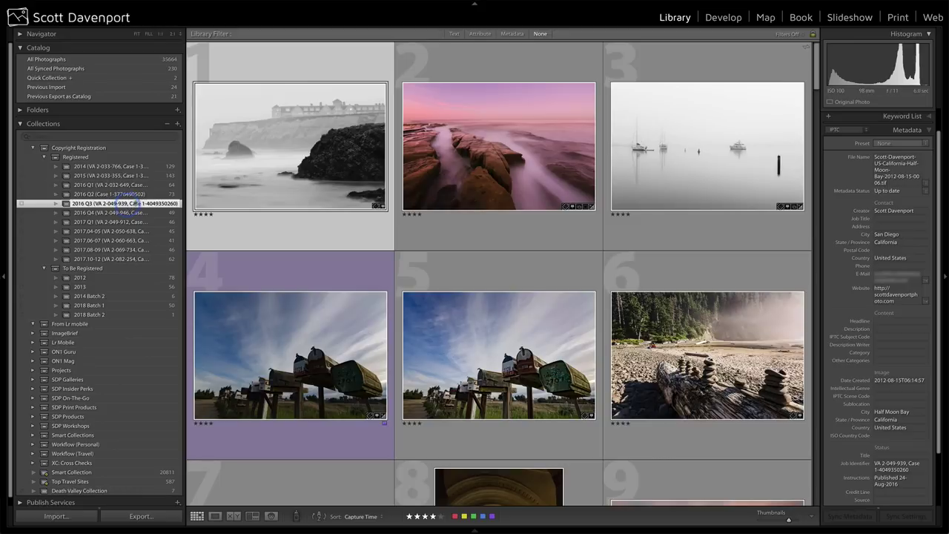
Step: Select the sunset rocks photo (thumbnail 2) and review its Job Identifier registration details
{"action": "left_click", "coordinate": [448, 131]}
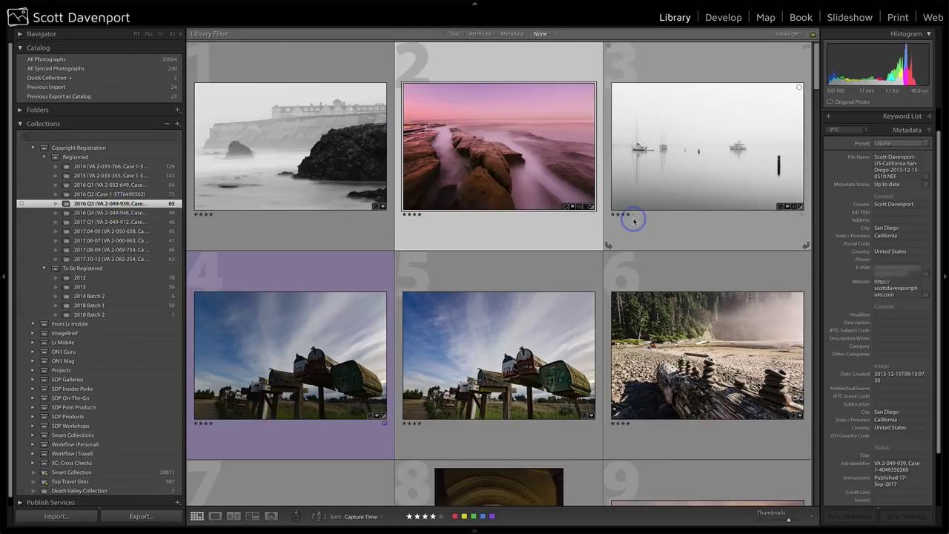
{"action": "scroll", "coordinate": [866, 445], "scroll_direction": "down", "scroll_amount": 1}
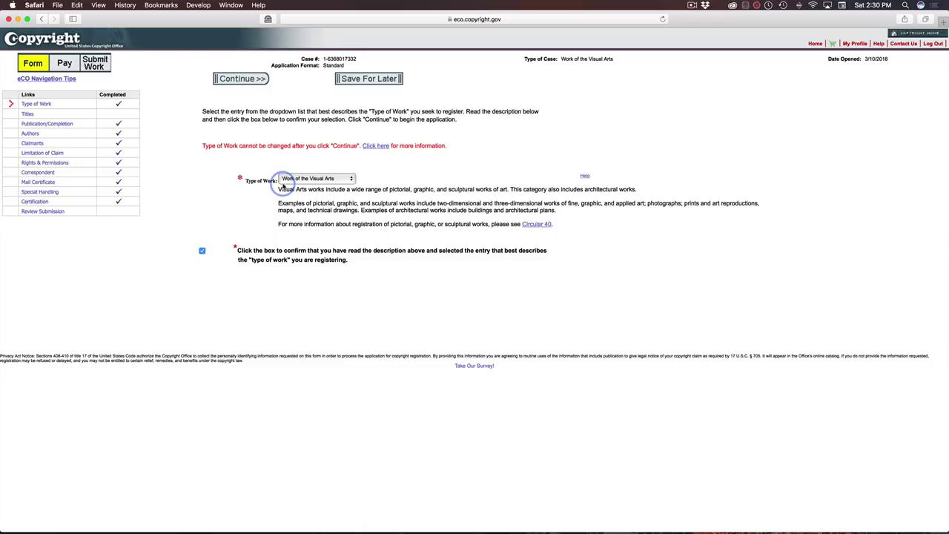
Step: Go to the eCO Titles page showing the group registration title
{"action": "left_click", "coordinate": [27, 115]}
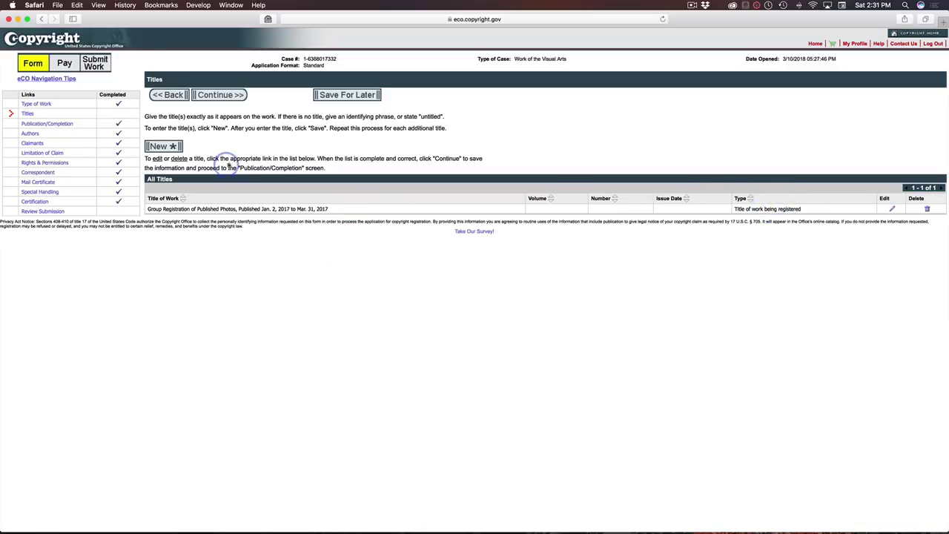
Step: Start a new Contents Title entry and paste in three photo file names with publication dates
{"action": "left_click", "coordinate": [170, 147]}
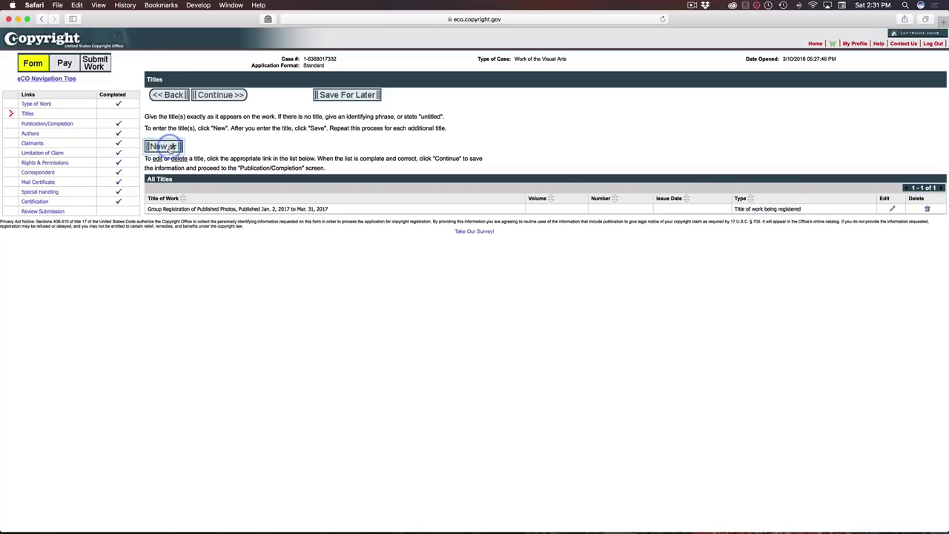
{"action": "left_click", "coordinate": [225, 173]}
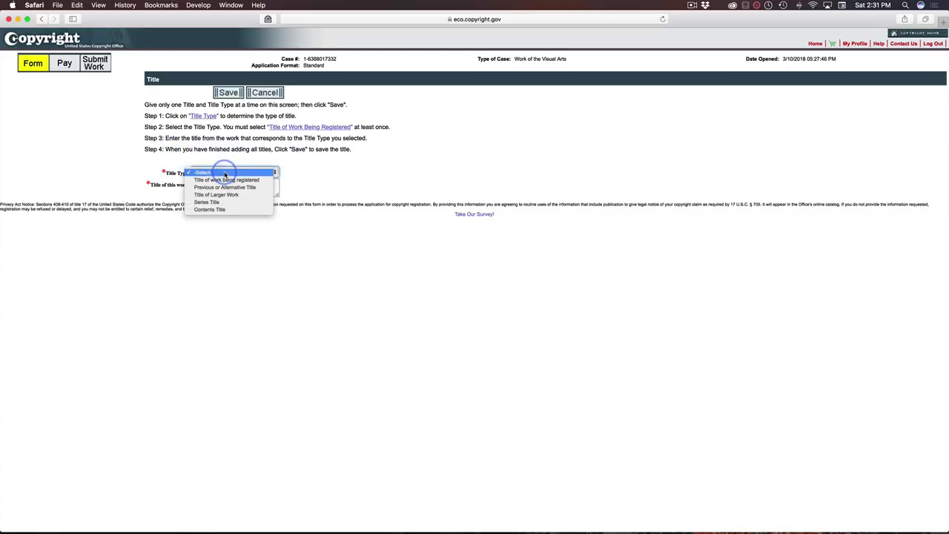
{"action": "left_click", "coordinate": [217, 210]}
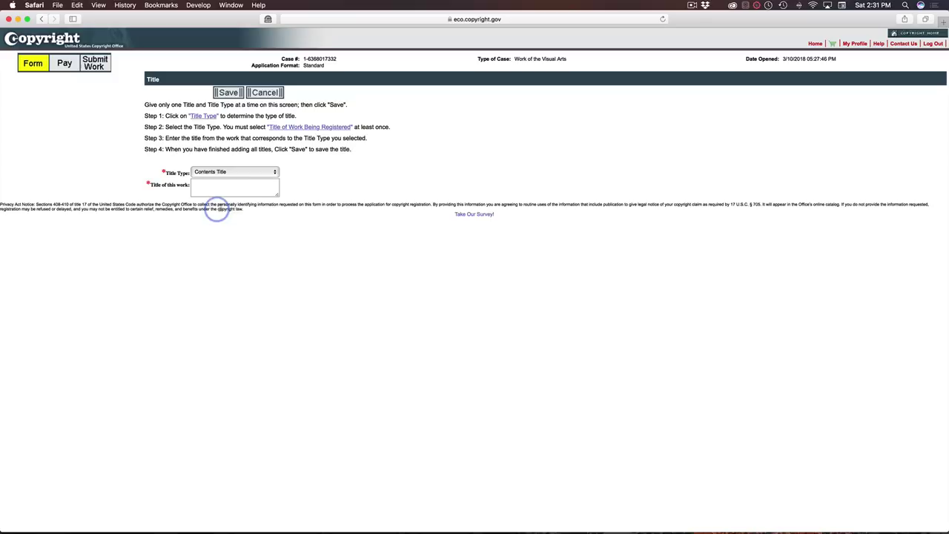
{"action": "left_click_drag", "start_coordinate": [276, 192], "coordinate": [548, 224]}
{"action": "left_click", "coordinate": [416, 196]}
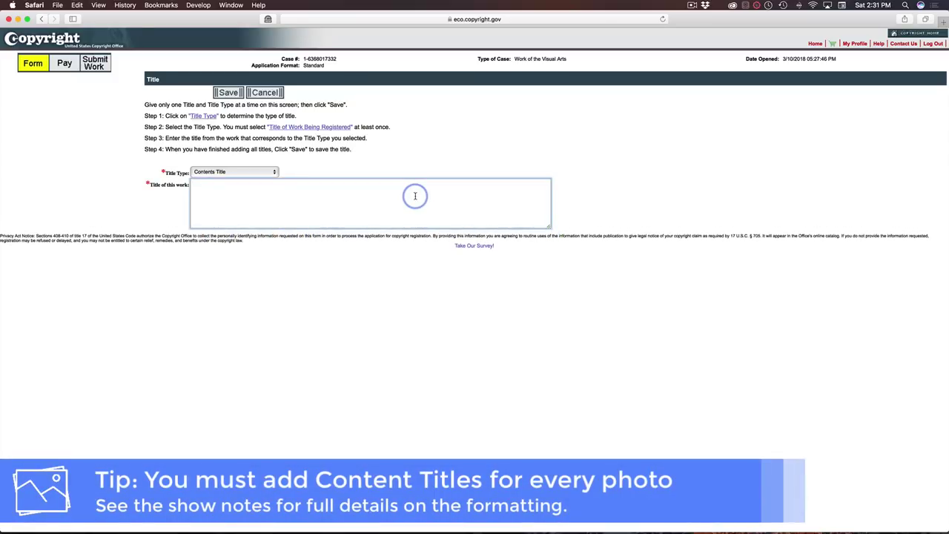
{"action": "key", "text": "super+v"}
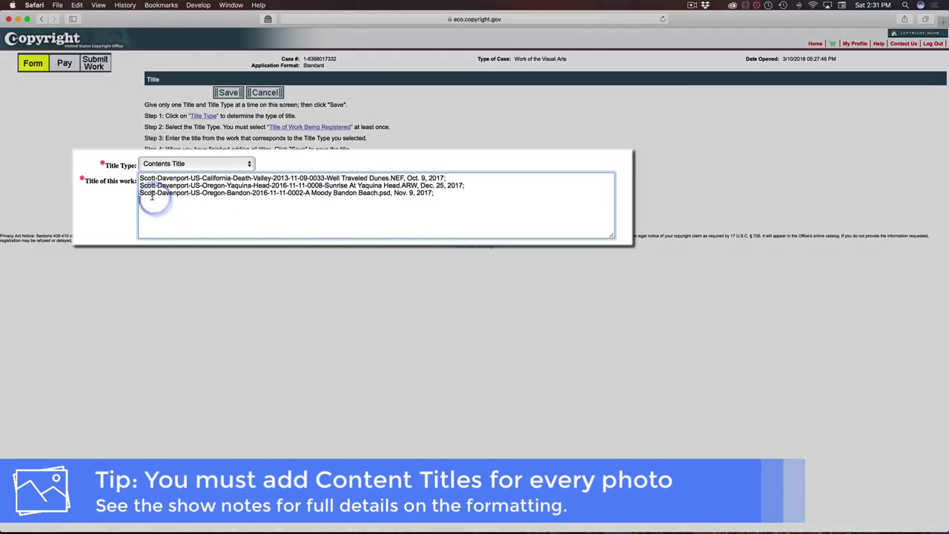
{"action": "left_click_drag", "start_coordinate": [138, 180], "coordinate": [405, 178]}
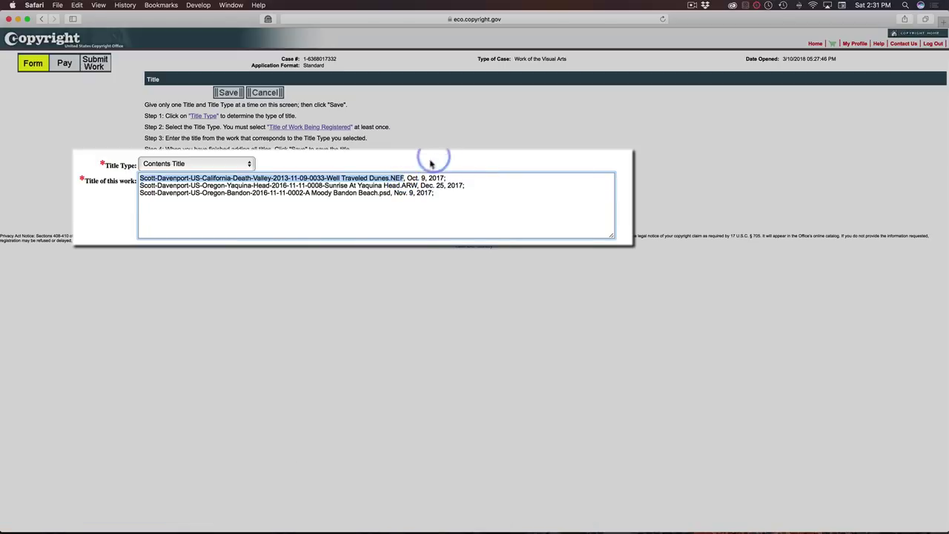
{"action": "left_click_drag", "start_coordinate": [407, 179], "coordinate": [442, 178]}
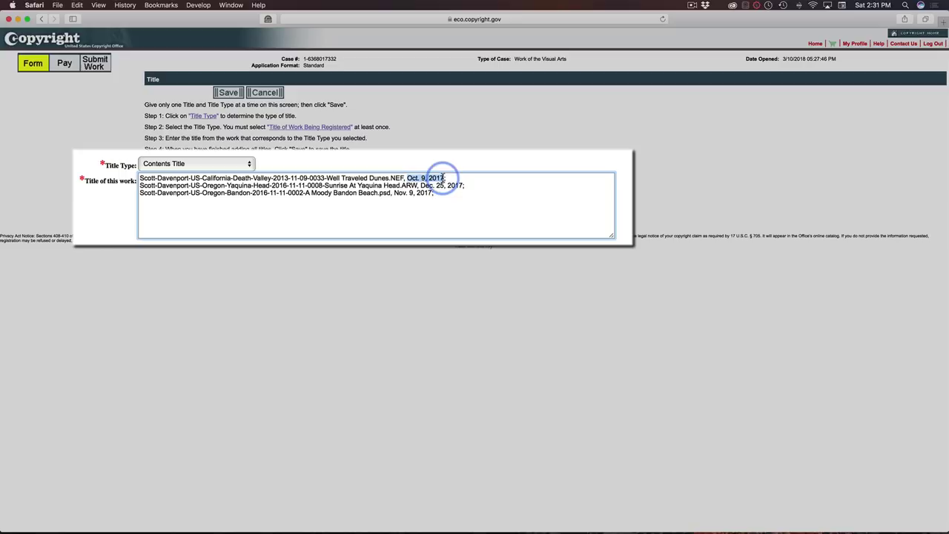
{"action": "left_click", "coordinate": [452, 163]}
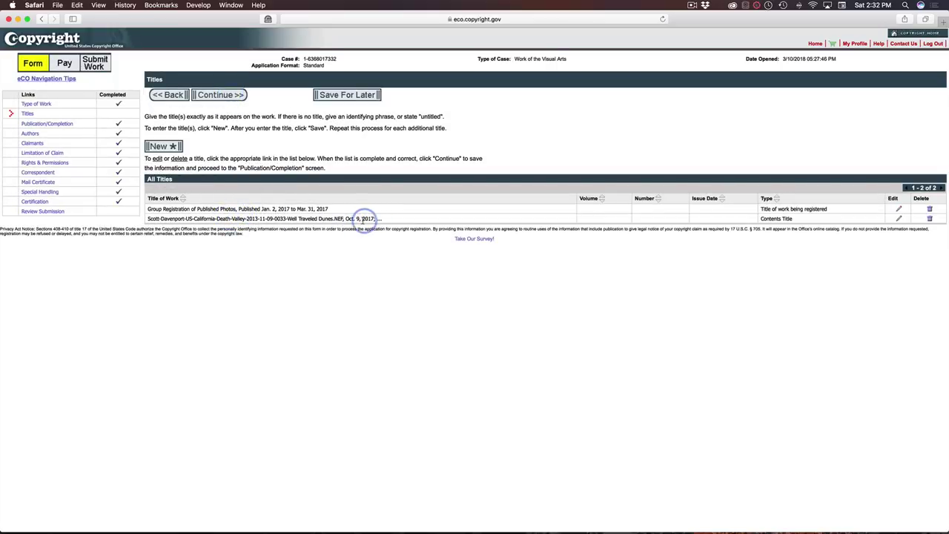
Step: Add and save a second Contents Title listing photo file names dated Oct. 9, 2017
{"action": "left_click", "coordinate": [163, 146]}
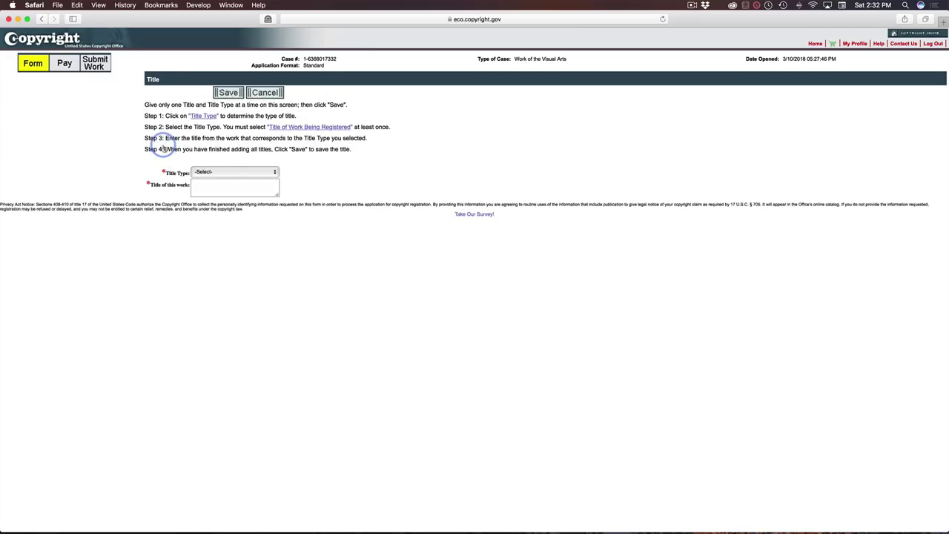
{"action": "left_click", "coordinate": [204, 173]}
{"action": "left_click", "coordinate": [221, 210]}
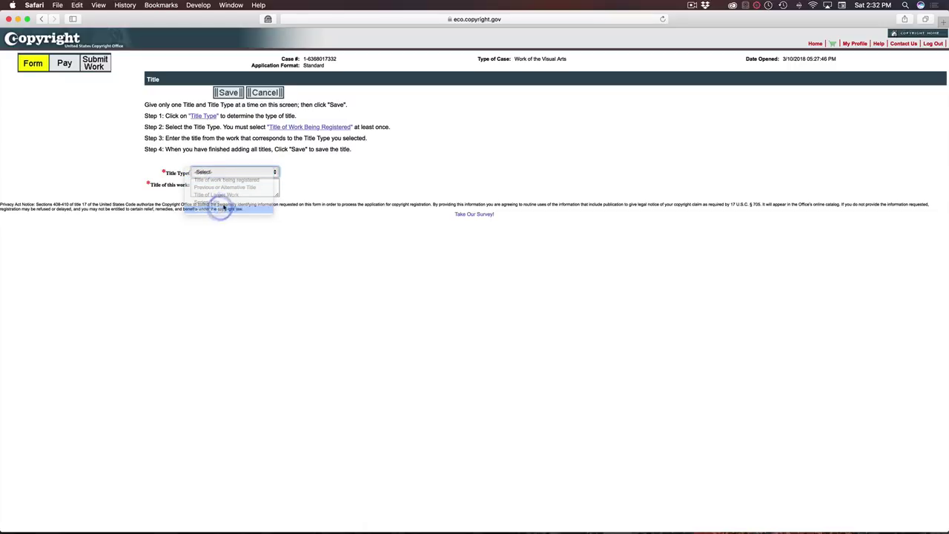
{"action": "left_click", "coordinate": [229, 189]}
{"action": "key", "text": "super+v"}
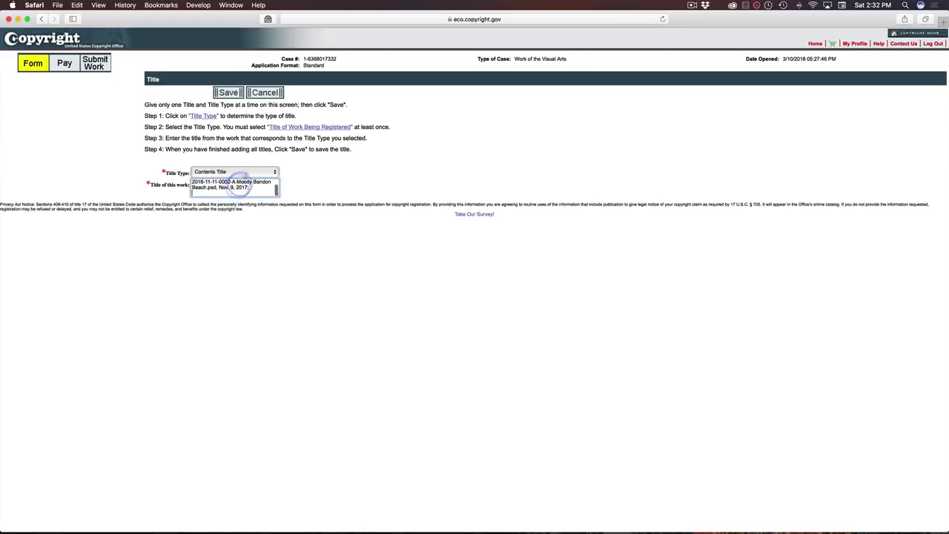
{"action": "left_click", "coordinate": [228, 92]}
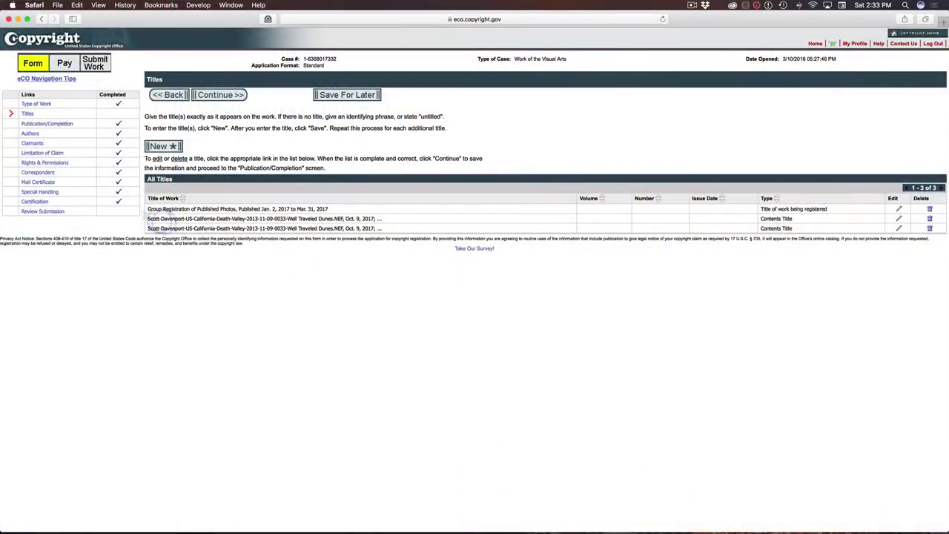
Step: View Publication/Completion: completed 2017, first published 1/2/2017 in the United States
{"action": "left_click", "coordinate": [57, 126]}
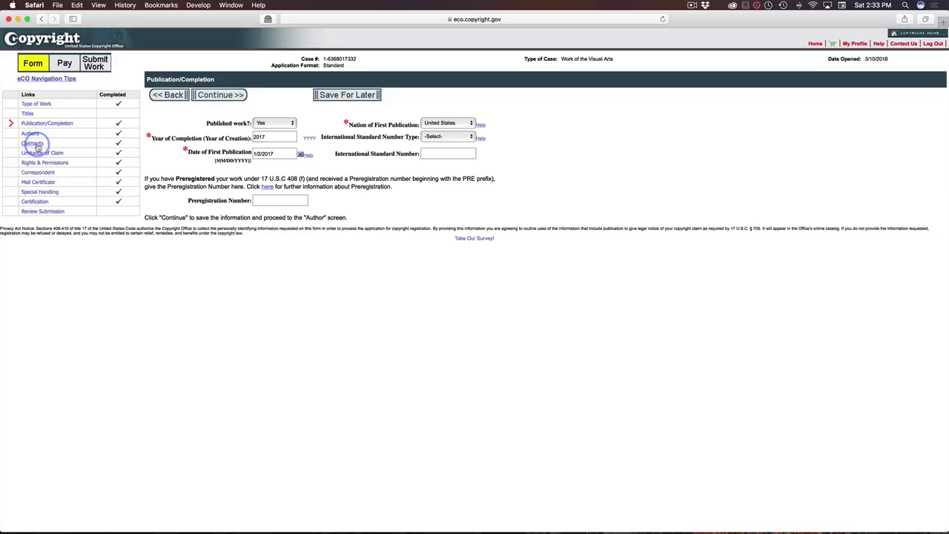
Step: View the Authors page listing its single, non-anonymous author
{"action": "left_click", "coordinate": [30, 133]}
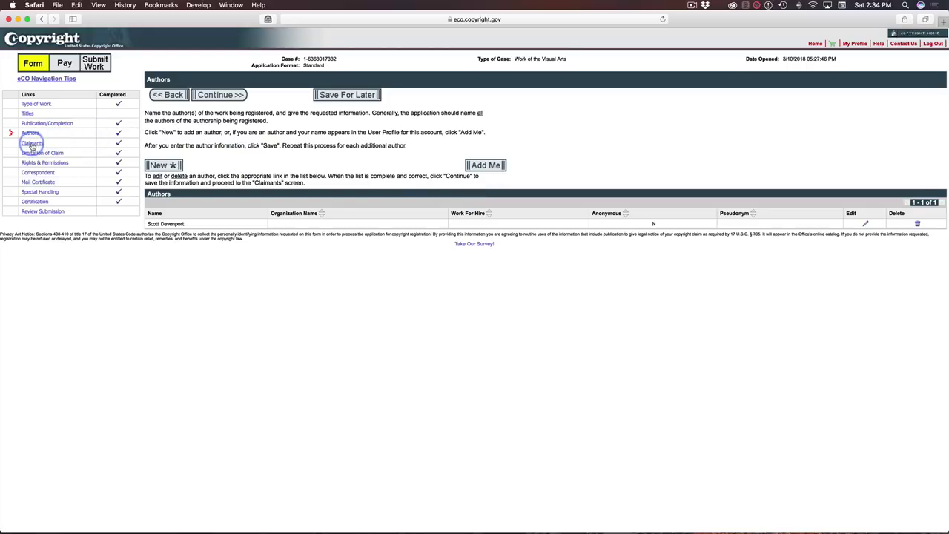
Step: Review the Limitation of Claim page, then move to the optional Special Handling page
{"action": "left_click", "coordinate": [32, 153]}
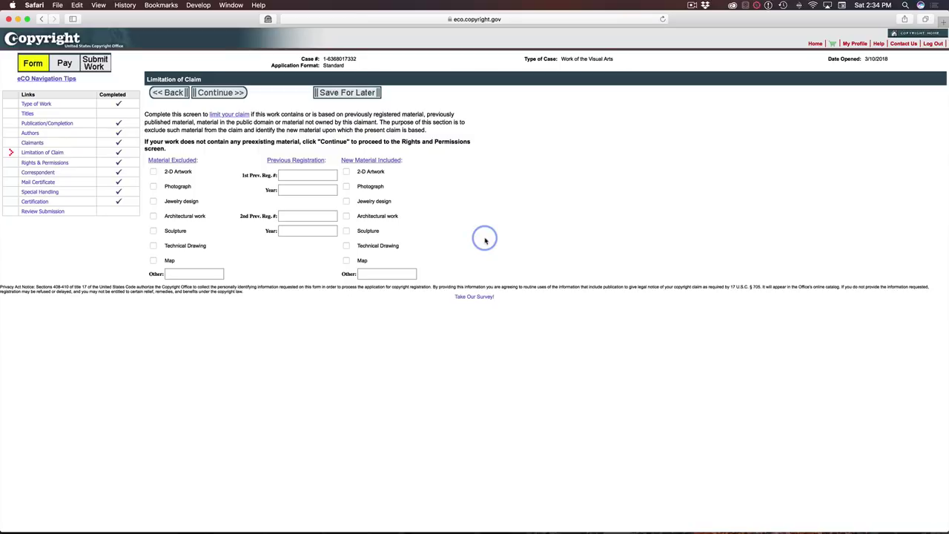
{"action": "left_click", "coordinate": [51, 193]}
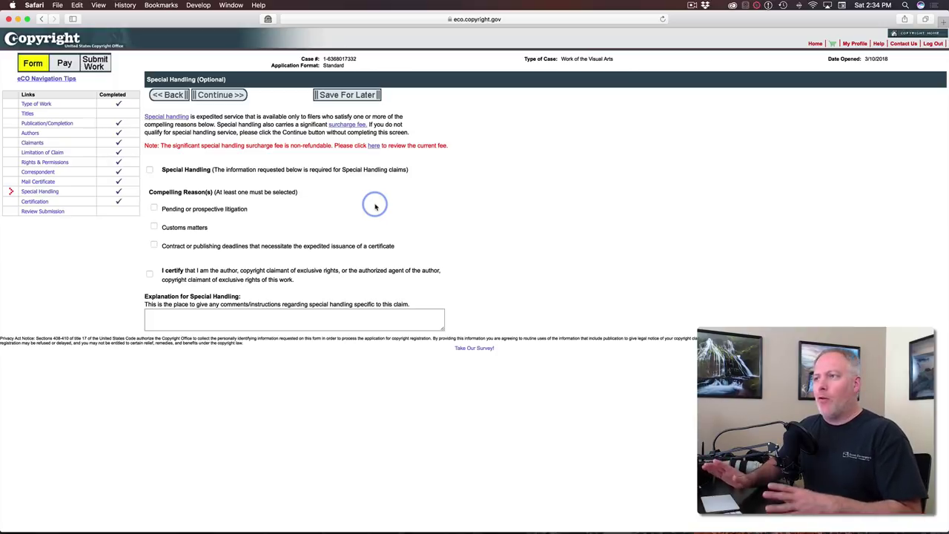
Step: Go to the application's Certification section
{"action": "left_click", "coordinate": [35, 201]}
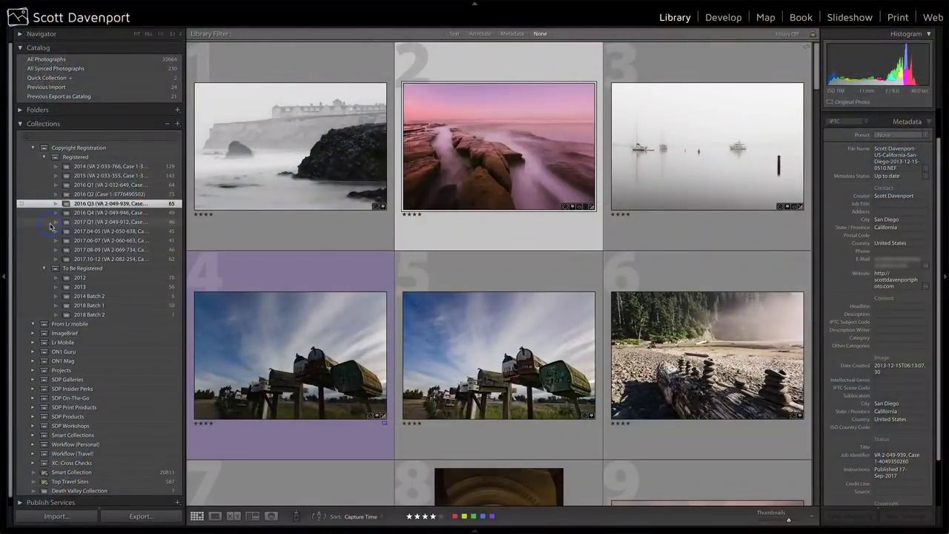
Step: Show the '2018 Batch 1' collection and select all 50 of its photos
{"action": "left_click", "coordinate": [113, 305]}
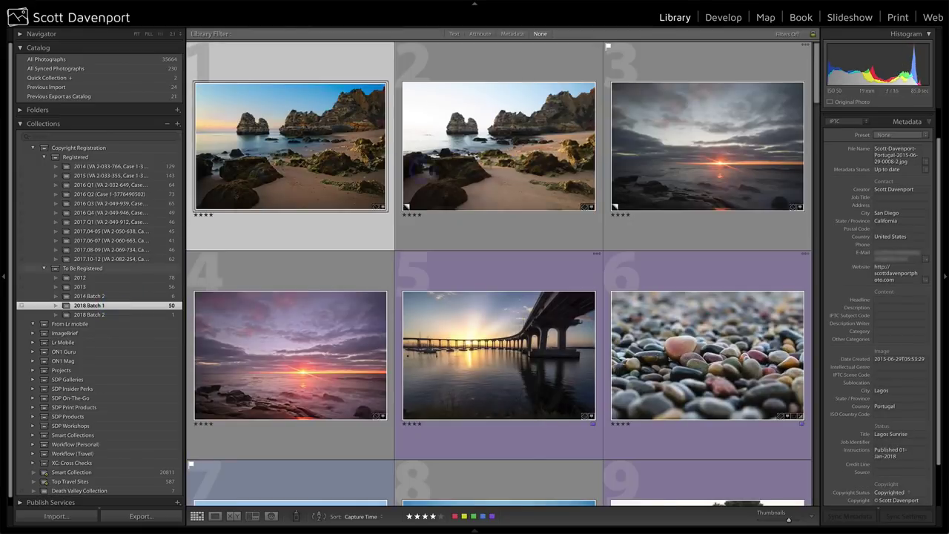
{"action": "key", "text": "ctrl+a"}
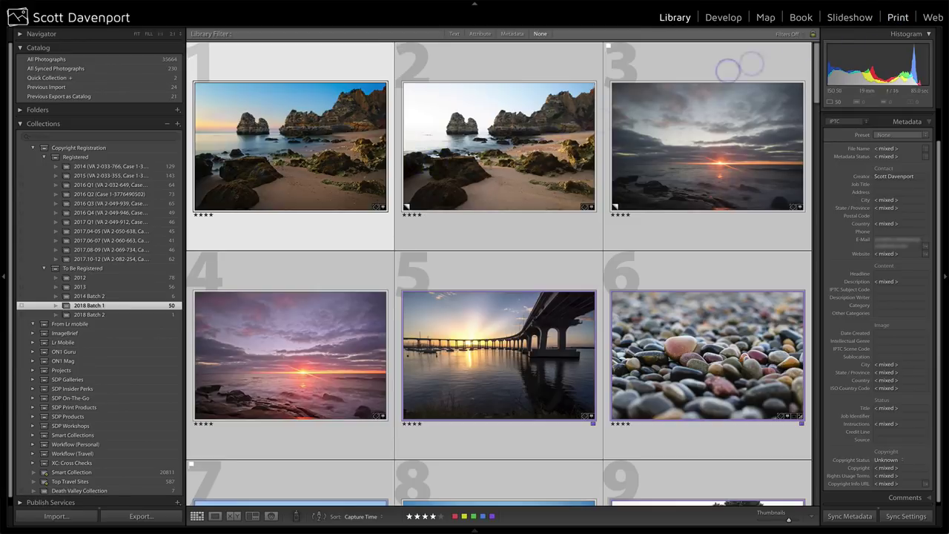
Step: Lay out the selected photos with the Copyright Contact Sheet print template, then return to Library
{"action": "key", "text": "ctrl+alt+p"}
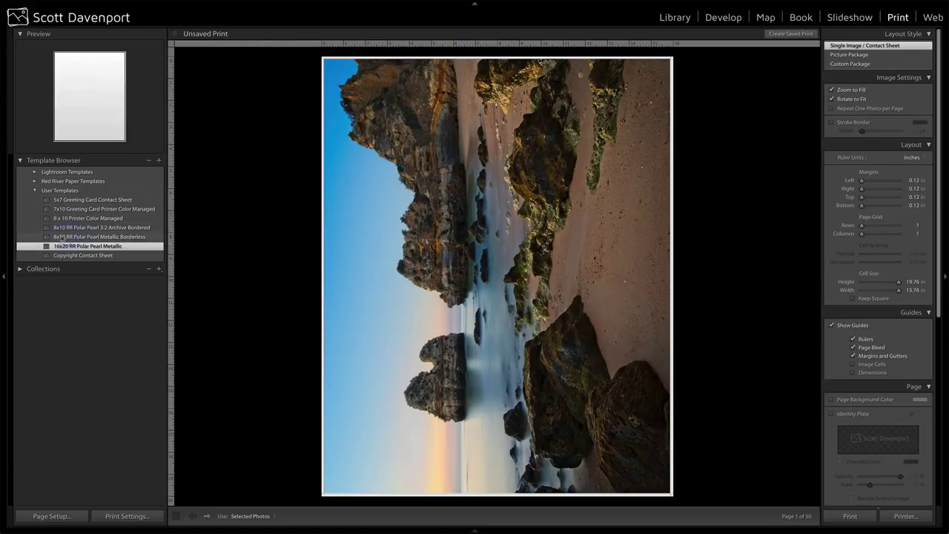
{"action": "left_click", "coordinate": [76, 256]}
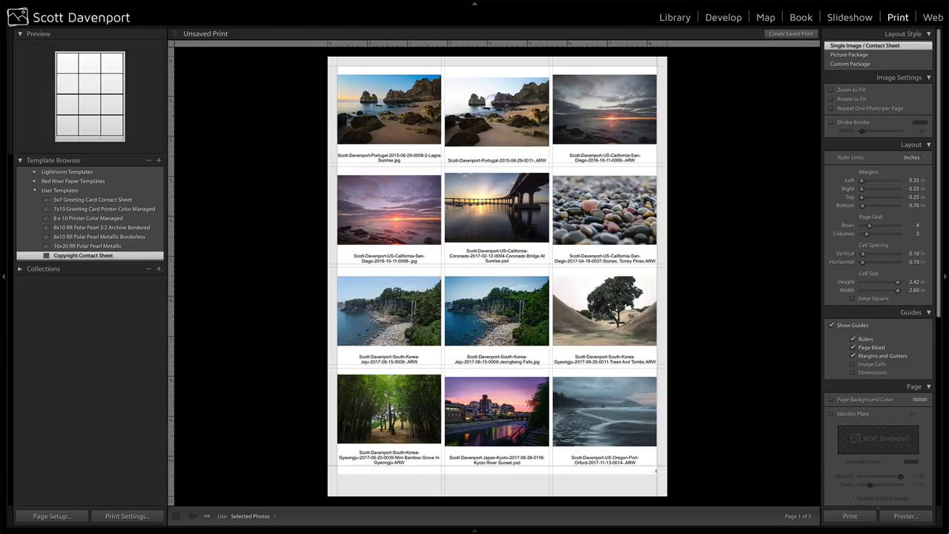
{"action": "left_click", "coordinate": [404, 254]}
Step: Export the 50 photos with the File+Title (2048px, Q=80) preset, resized to 400 px long edge
{"action": "left_click", "coordinate": [675, 16]}
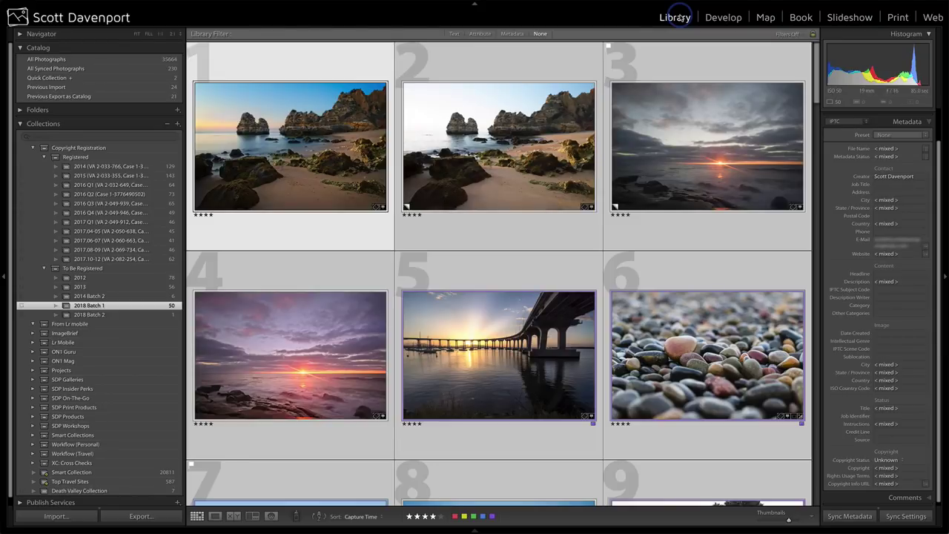
{"action": "right_click", "coordinate": [476, 132]}
{"action": "mouse_move", "coordinate": [496, 397]}
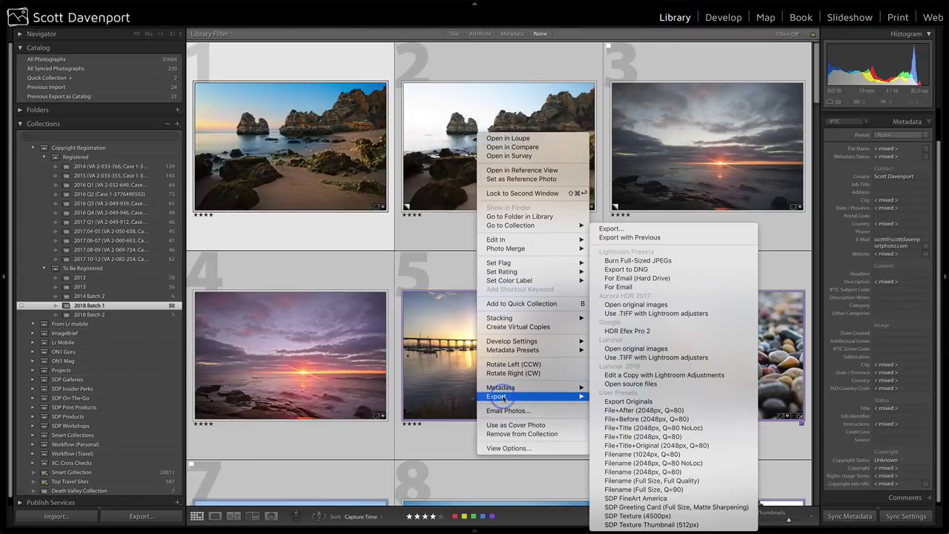
{"action": "left_click", "coordinate": [631, 229]}
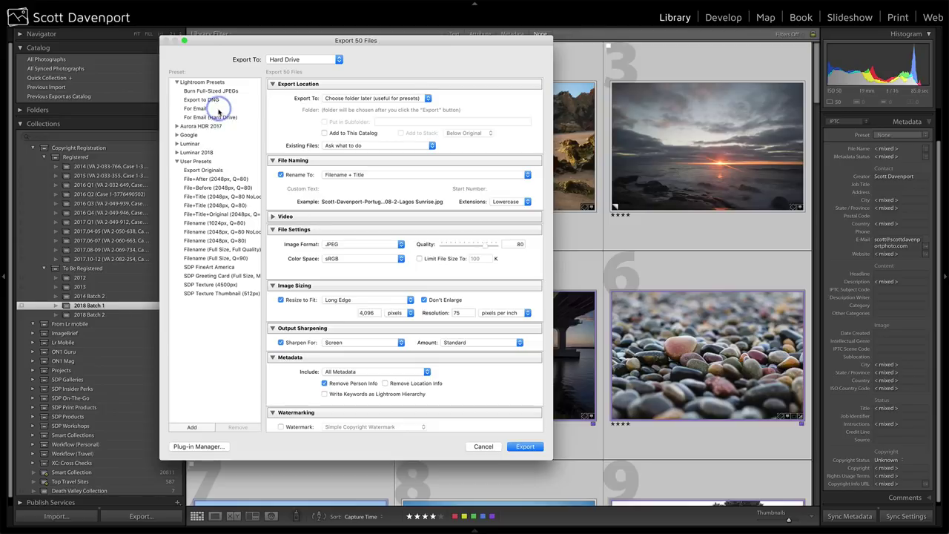
{"action": "left_click", "coordinate": [197, 207]}
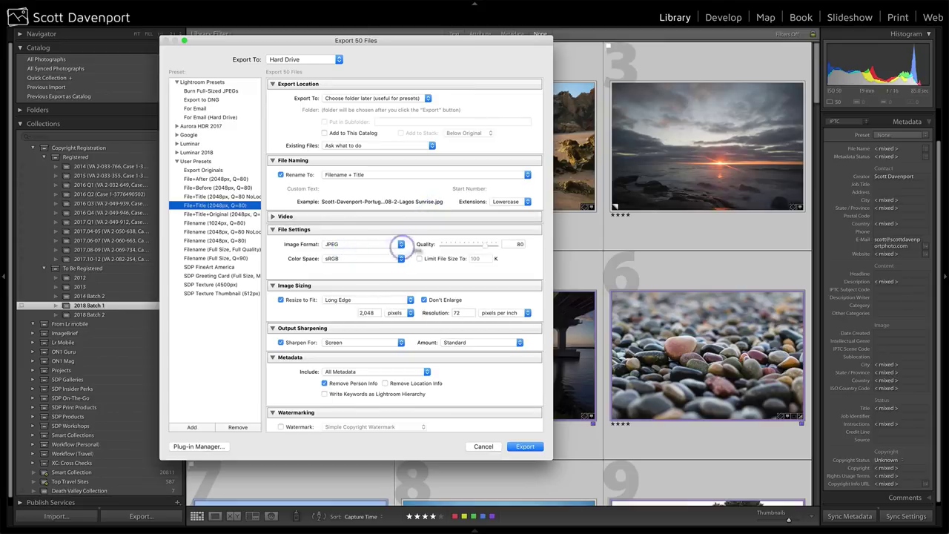
{"action": "left_click", "coordinate": [371, 312]}
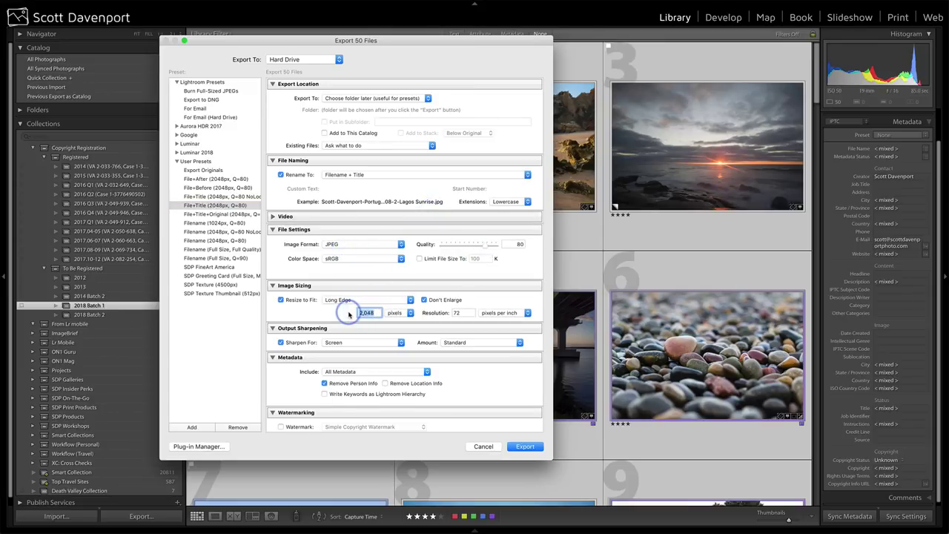
{"action": "type", "text": "400"}
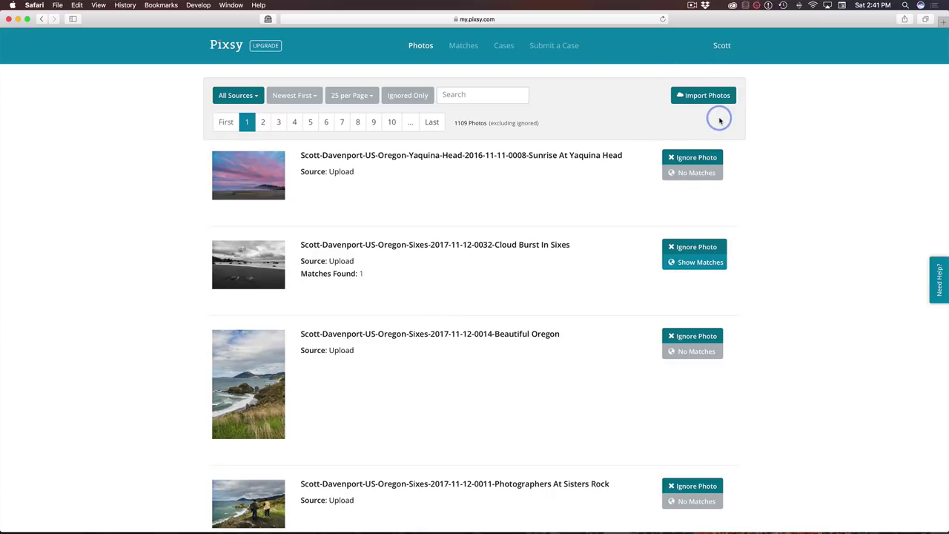
Step: Go to Pixsy's Import Photos page and scroll through its social, upload and website options
{"action": "left_click", "coordinate": [692, 101]}
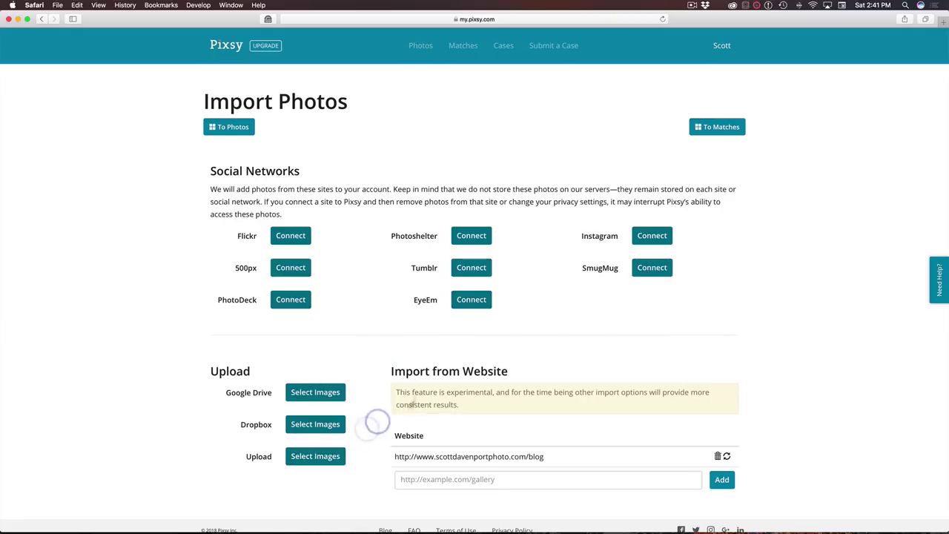
{"action": "scroll", "coordinate": [420, 393], "scroll_direction": "down", "scroll_amount": 1}
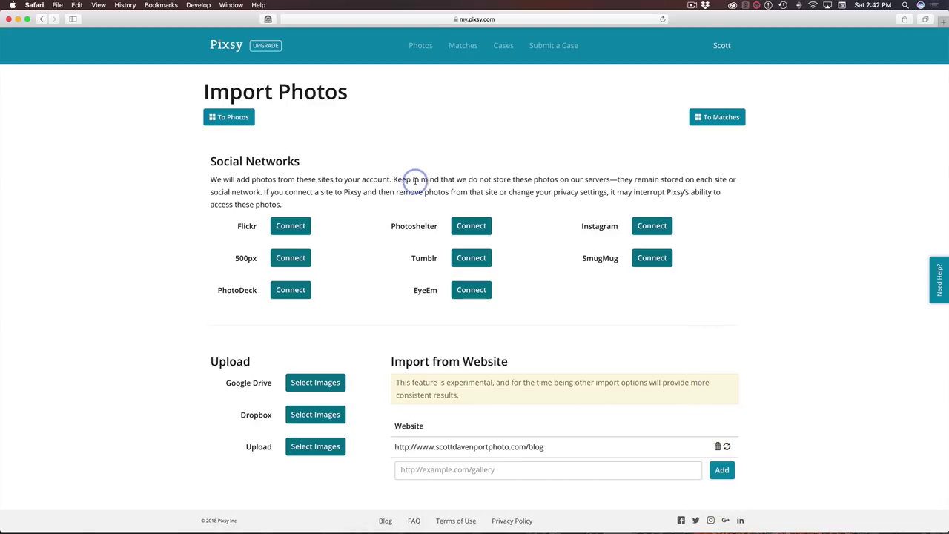
Step: Open Pixsy Matches, lower the accuracy to list 610 commercial matches, and scroll through them
{"action": "left_click", "coordinate": [464, 51]}
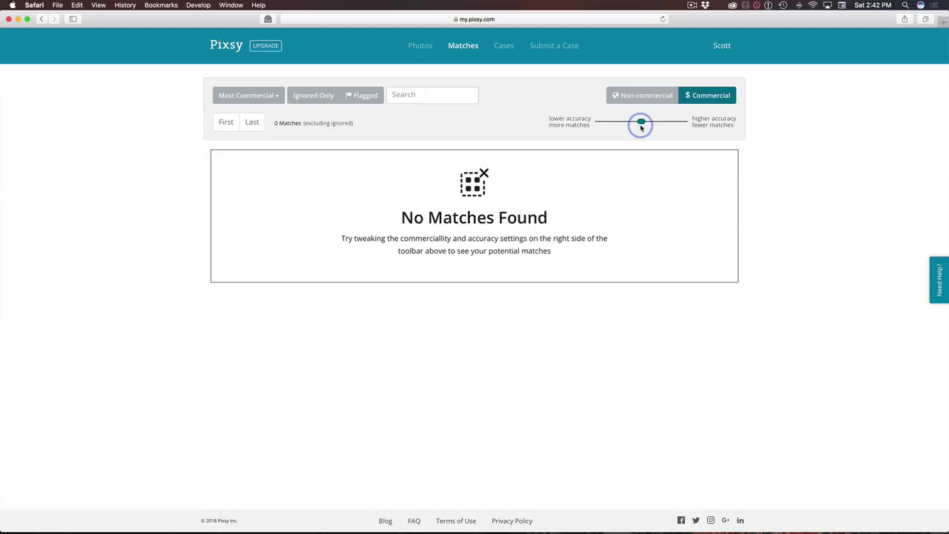
{"action": "left_click_drag", "start_coordinate": [641, 127], "coordinate": [598, 127]}
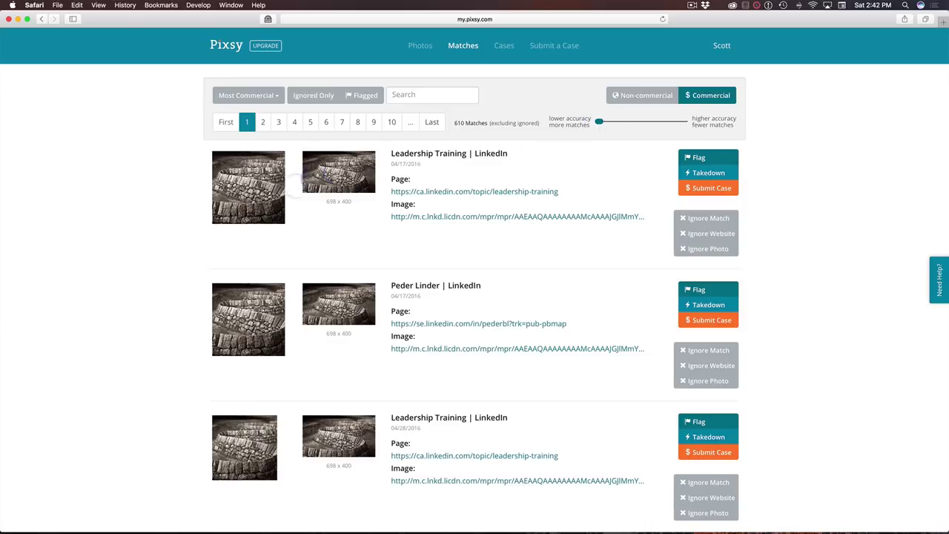
{"action": "left_click", "coordinate": [344, 222]}
{"action": "scroll", "coordinate": [499, 236], "scroll_direction": "down", "scroll_amount": 20}
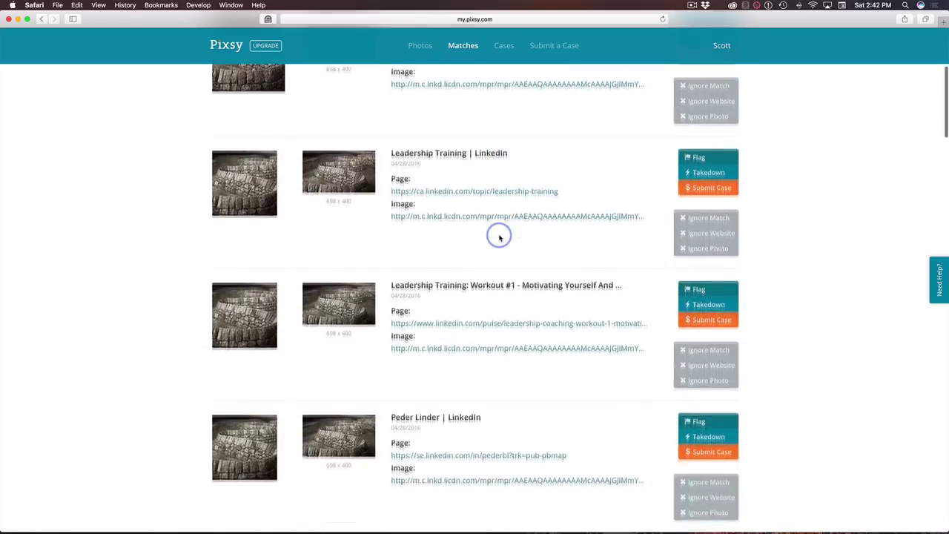
{"action": "scroll", "coordinate": [499, 237], "scroll_direction": "down", "scroll_amount": 15}
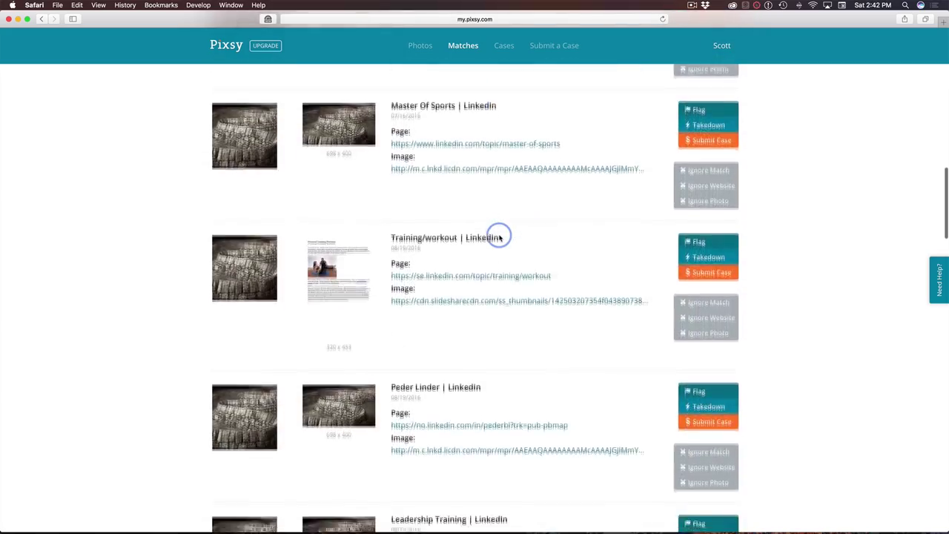
{"action": "scroll", "coordinate": [499, 236], "scroll_direction": "down", "scroll_amount": 15}
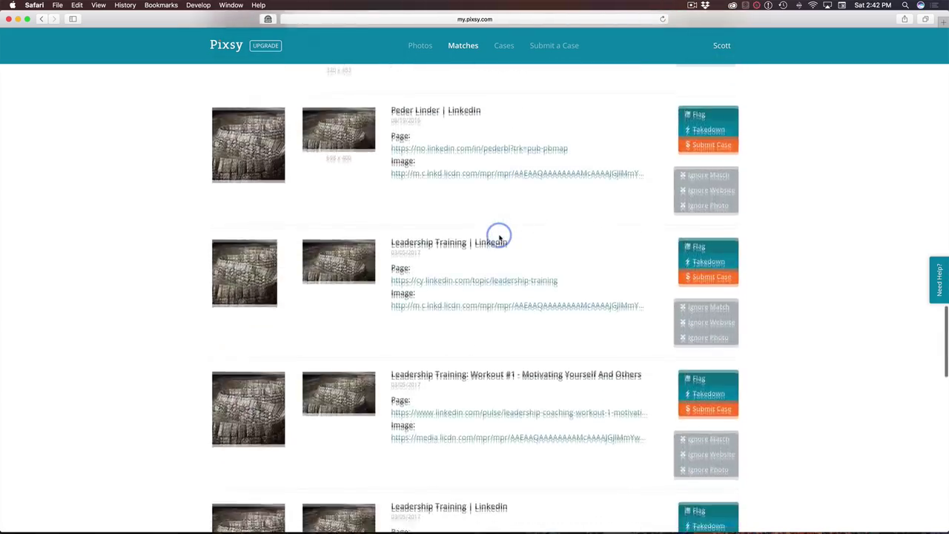
{"action": "scroll", "coordinate": [499, 237], "scroll_direction": "down", "scroll_amount": 5}
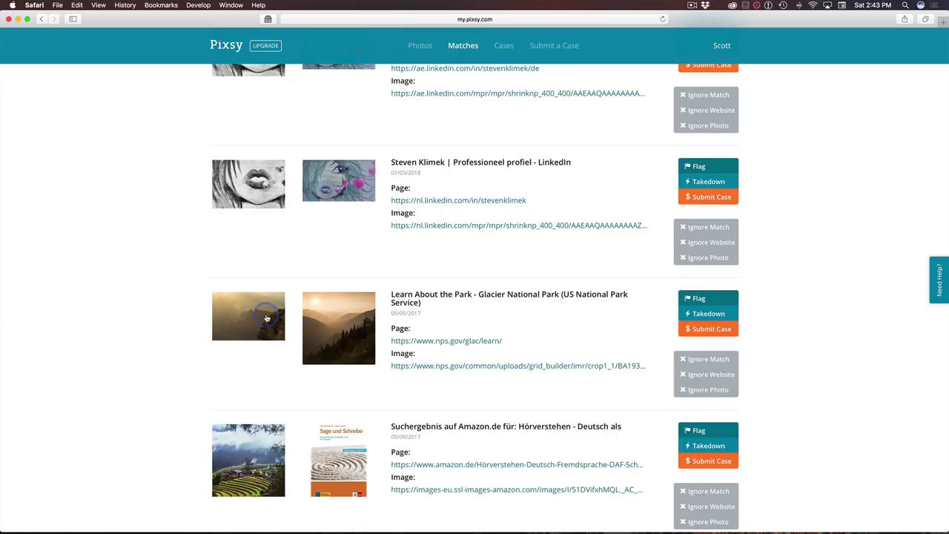
{"action": "scroll", "coordinate": [266, 317], "scroll_direction": "up", "scroll_amount": 15}
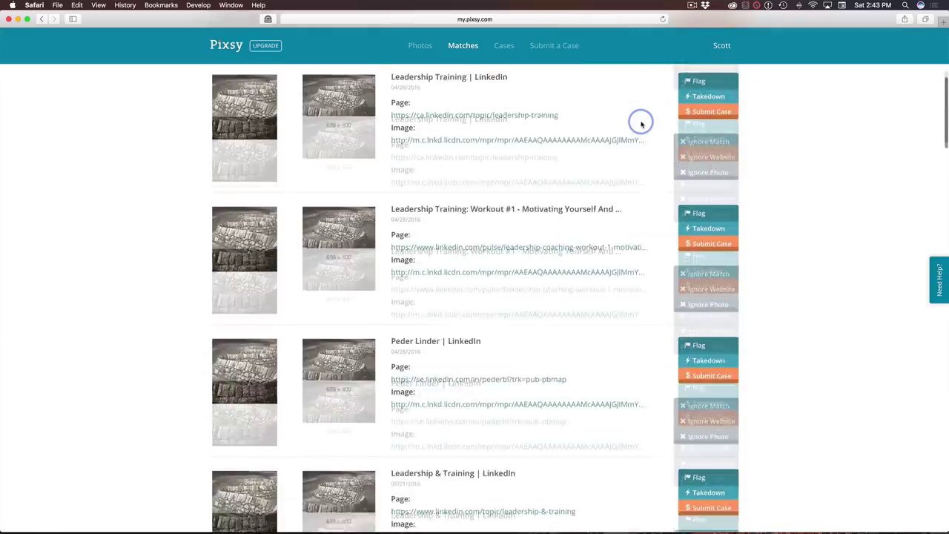
Step: Scroll to the top and raise match accuracy until 9 commercial matches remain
{"action": "scroll", "coordinate": [641, 124], "scroll_direction": "up", "scroll_amount": 5}
{"action": "mouse_move", "coordinate": [639, 122]}
{"action": "left_mouse_down"}
{"action": "mouse_move", "coordinate": [603, 122]}
{"action": "mouse_move", "coordinate": [640, 124]}
{"action": "left_mouse_up"}
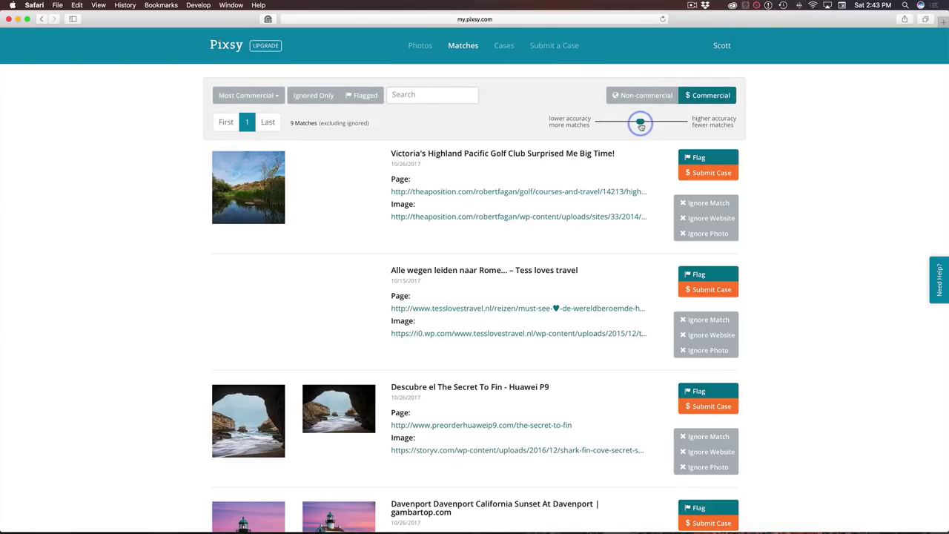